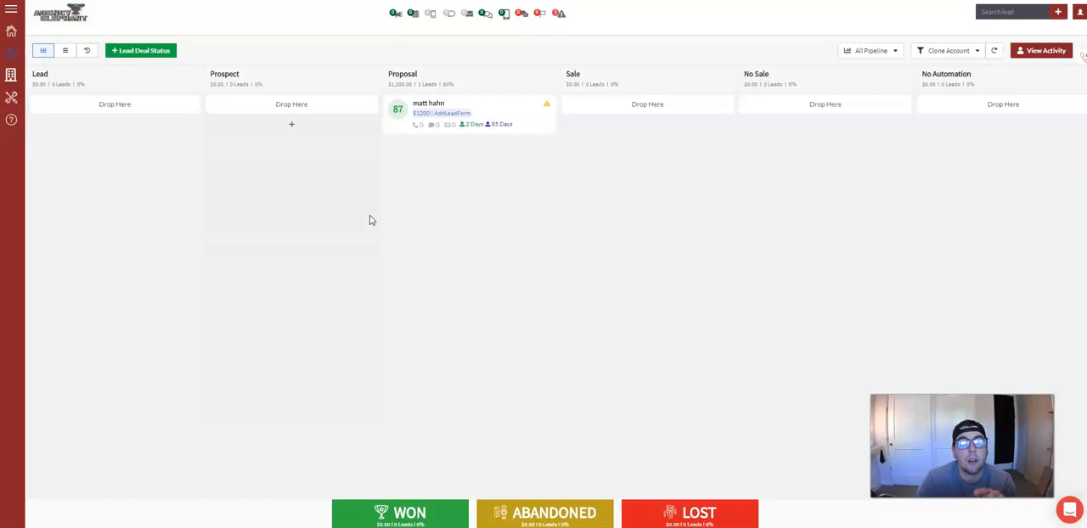
Open the phone number purchase list in the account settings and select the available Arizona (AZ) number.
{"action": "left_click", "coordinate": [1078, 14]}
{"action": "left_click", "coordinate": [1059, 38]}
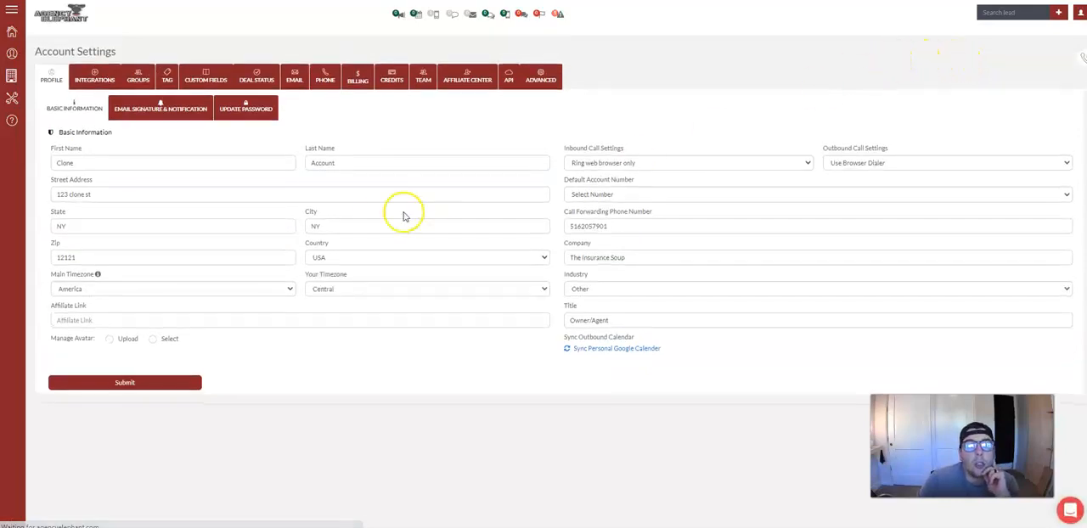
{"action": "left_click", "coordinate": [326, 76]}
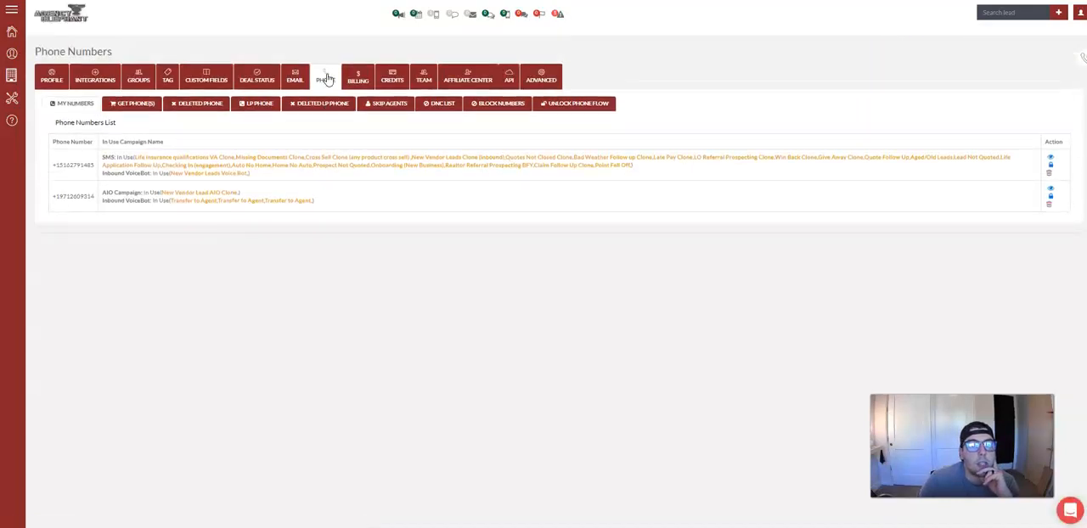
{"action": "left_click", "coordinate": [132, 103]}
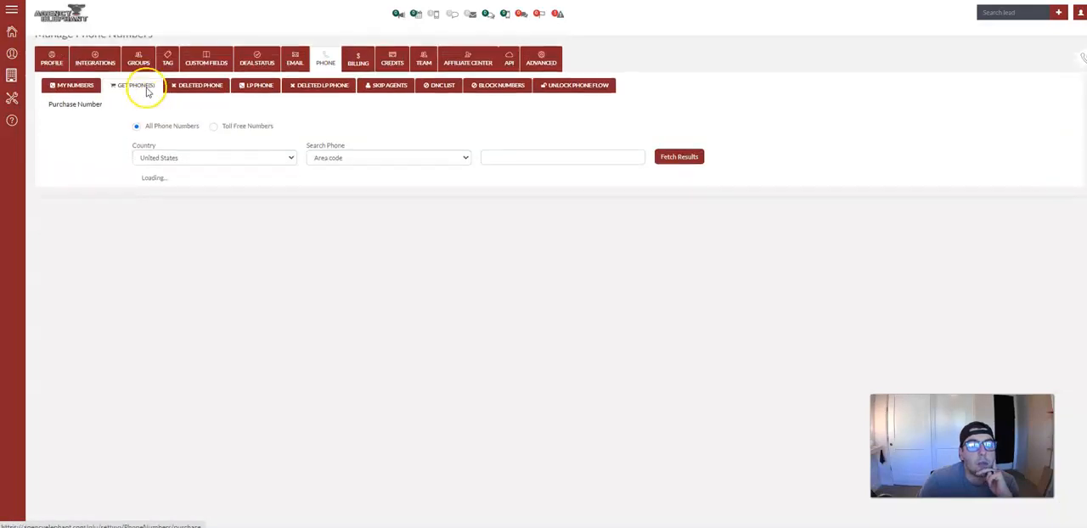
{"action": "left_click", "coordinate": [524, 175]}
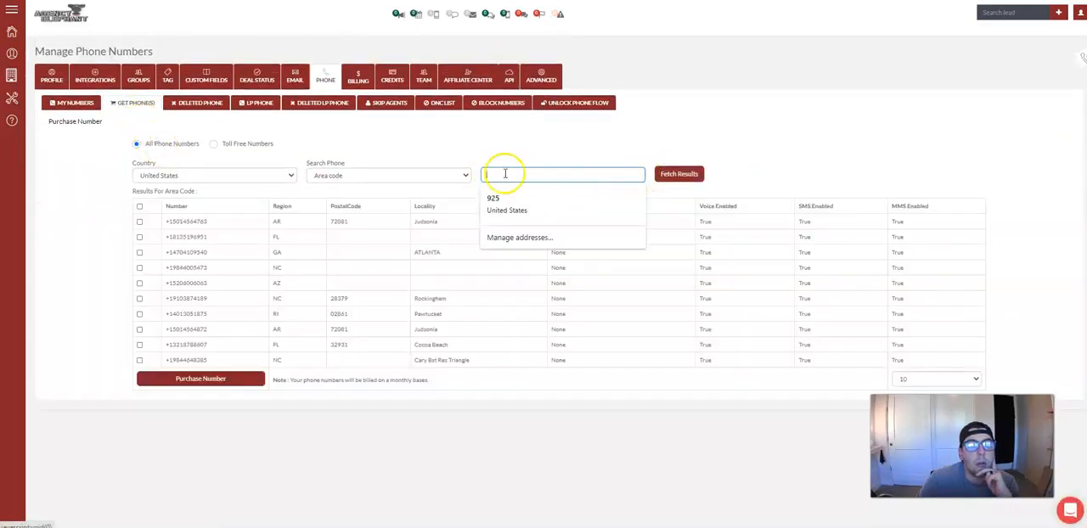
{"action": "left_click", "coordinate": [139, 283]}
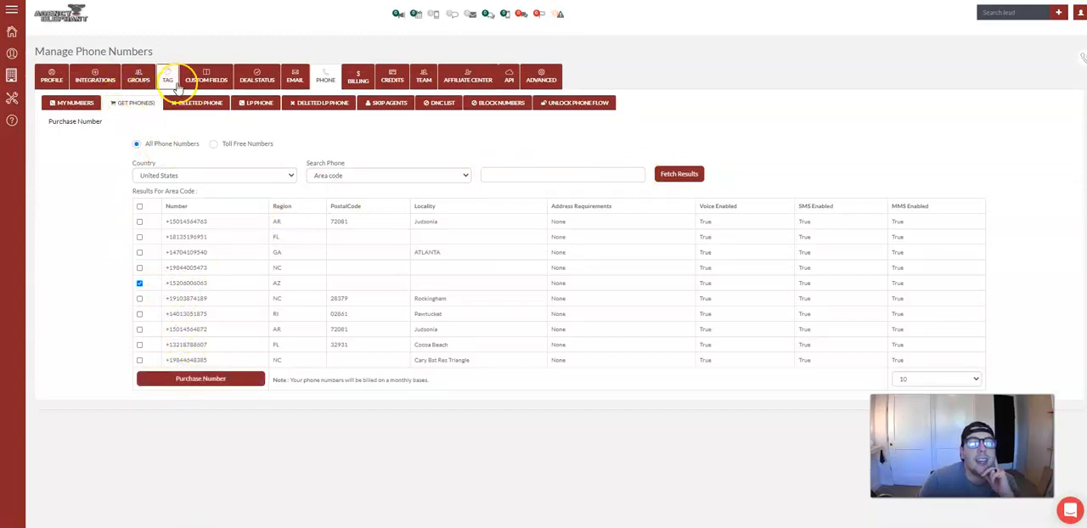
Fill in a new group form with the name "Inbound Producers" and return to the groups list without submitting.
{"action": "left_click", "coordinate": [140, 83]}
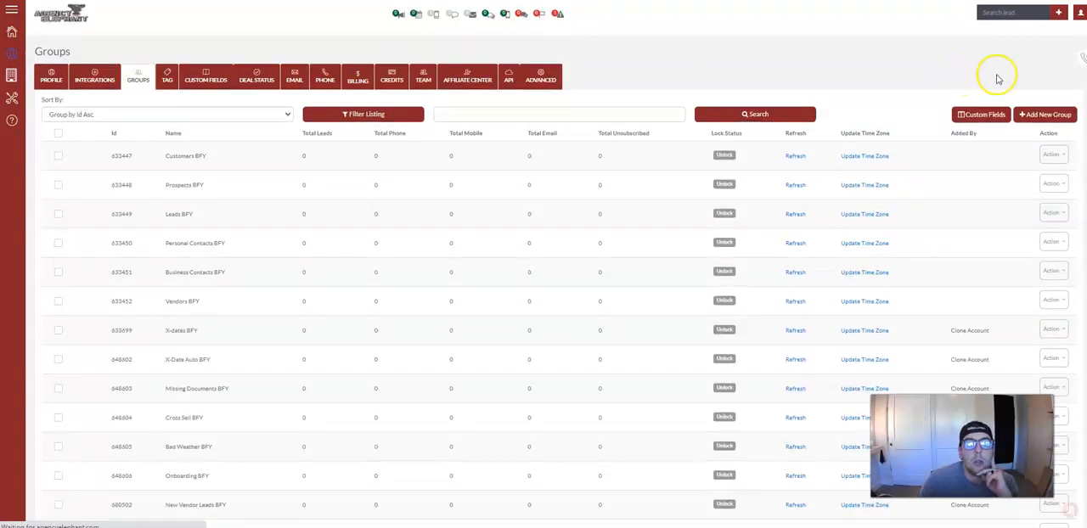
{"action": "left_click", "coordinate": [1036, 113]}
{"action": "left_click", "coordinate": [236, 92]}
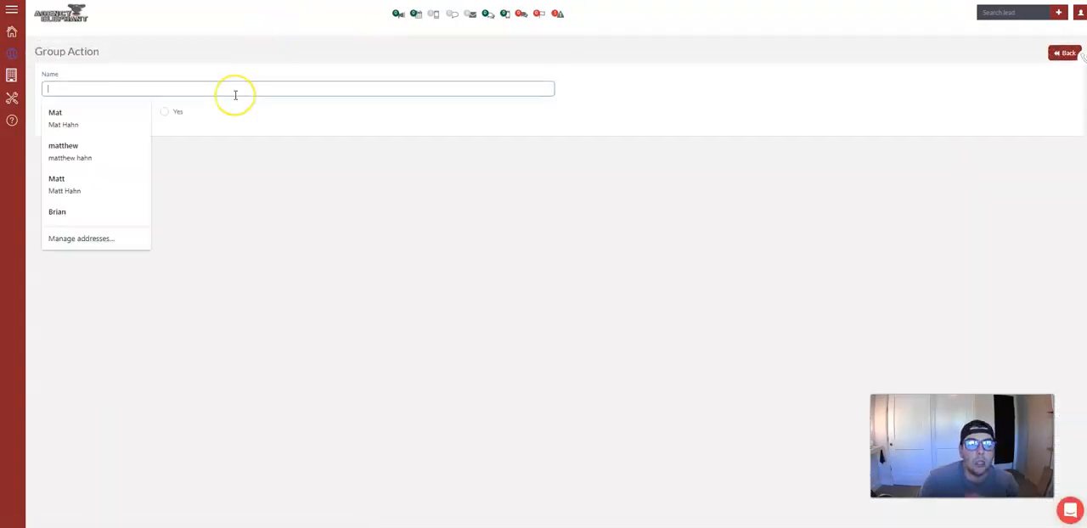
{"action": "type", "text": "Inbou"}
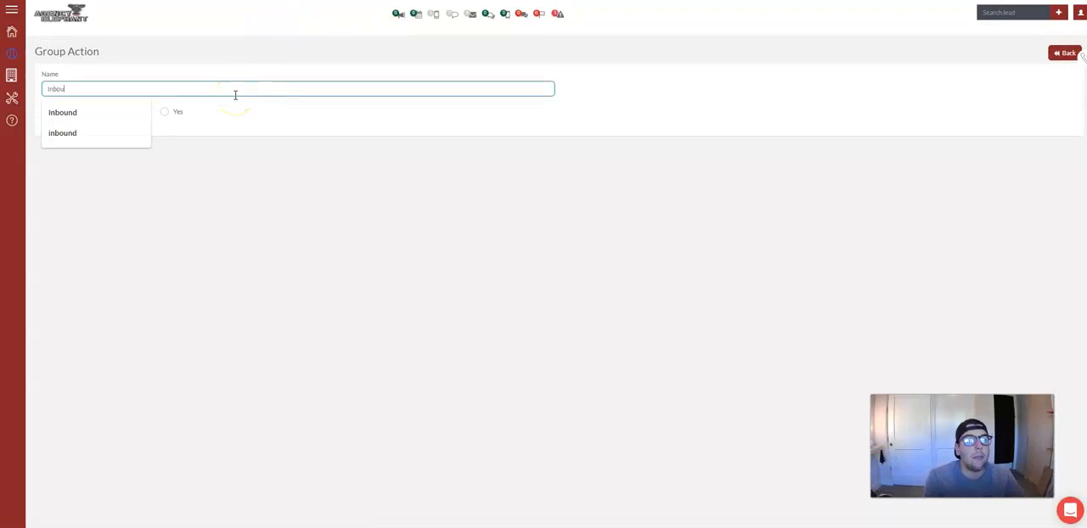
{"action": "type", "text": "nd Producers"}
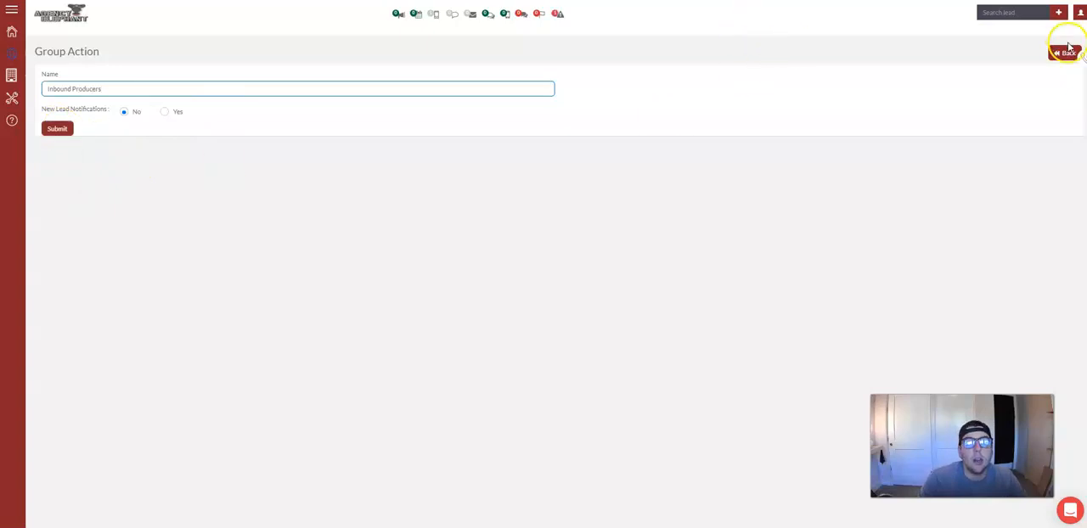
{"action": "left_click", "coordinate": [1067, 52]}
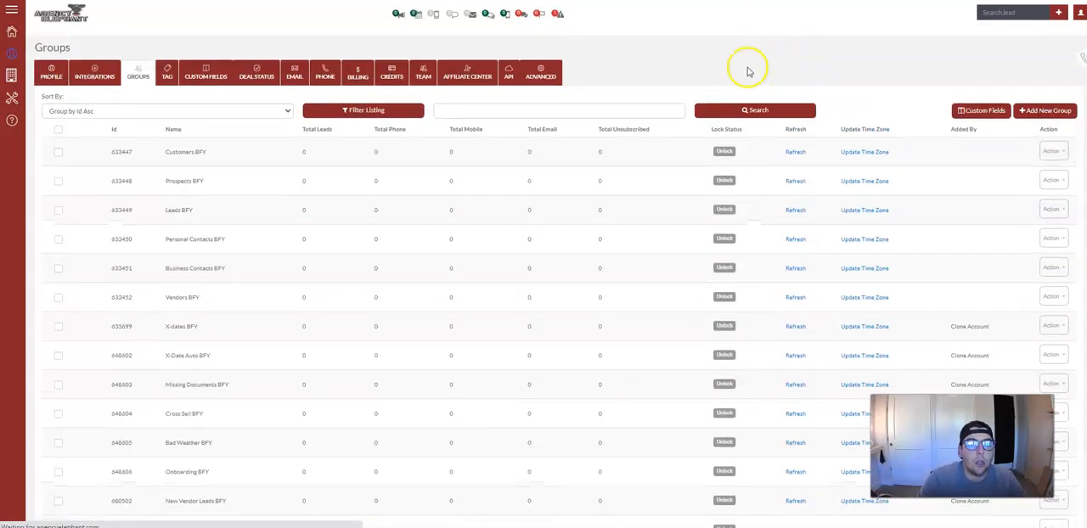
Start a new inbound campaign and name it "Inbound Producer name".
{"action": "left_click", "coordinate": [17, 101]}
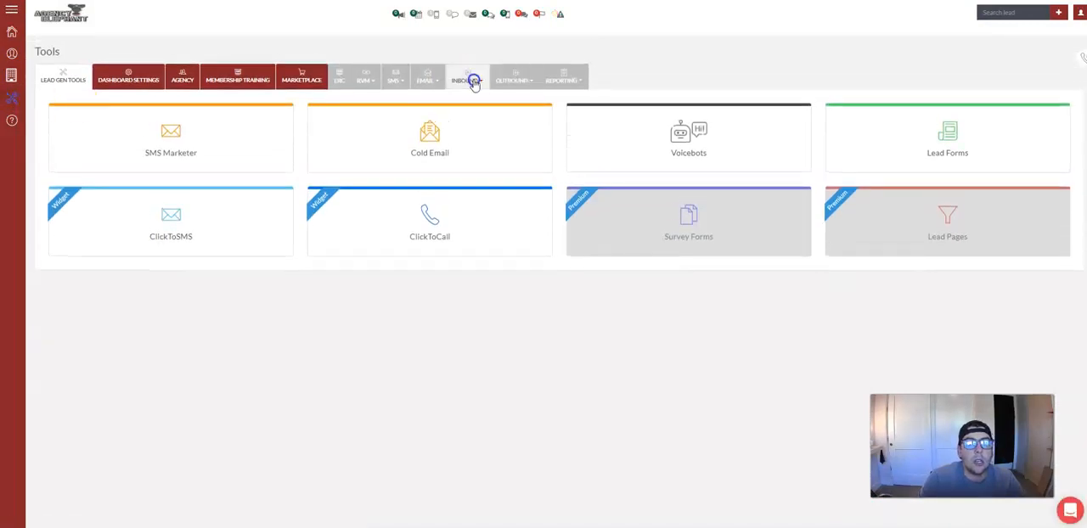
{"action": "left_click", "coordinate": [472, 91]}
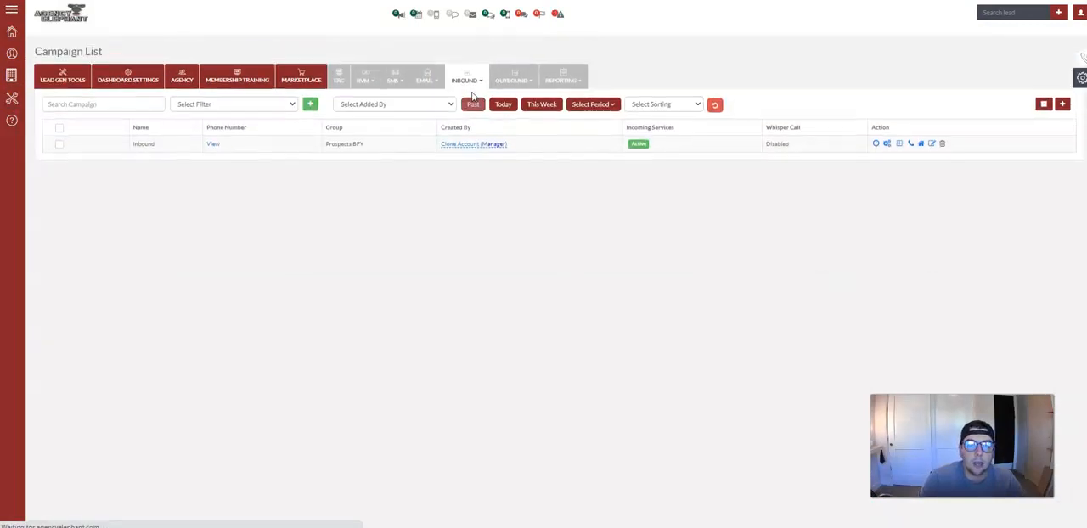
{"action": "left_click", "coordinate": [1064, 107]}
{"action": "left_click", "coordinate": [338, 129]}
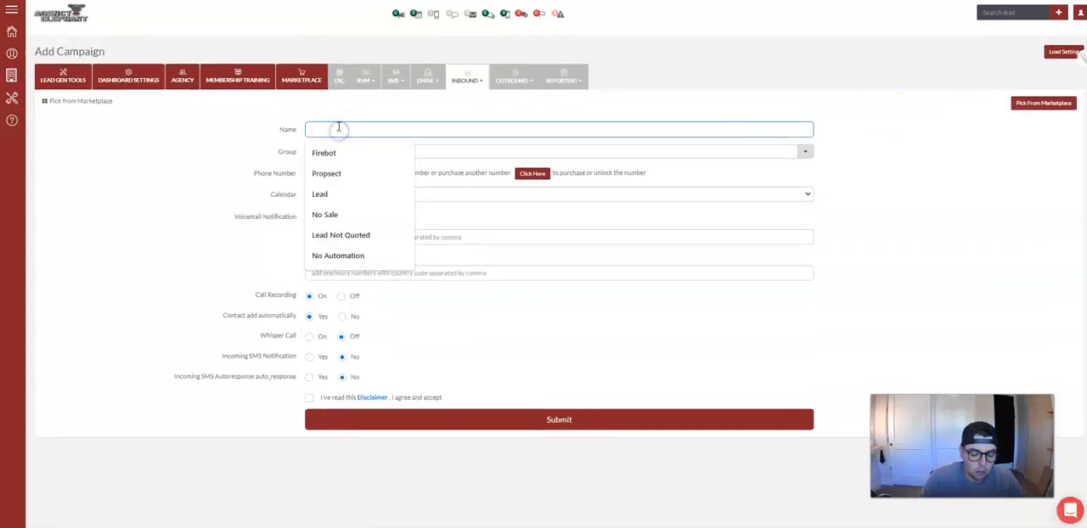
{"action": "type", "text": "Inbound"}
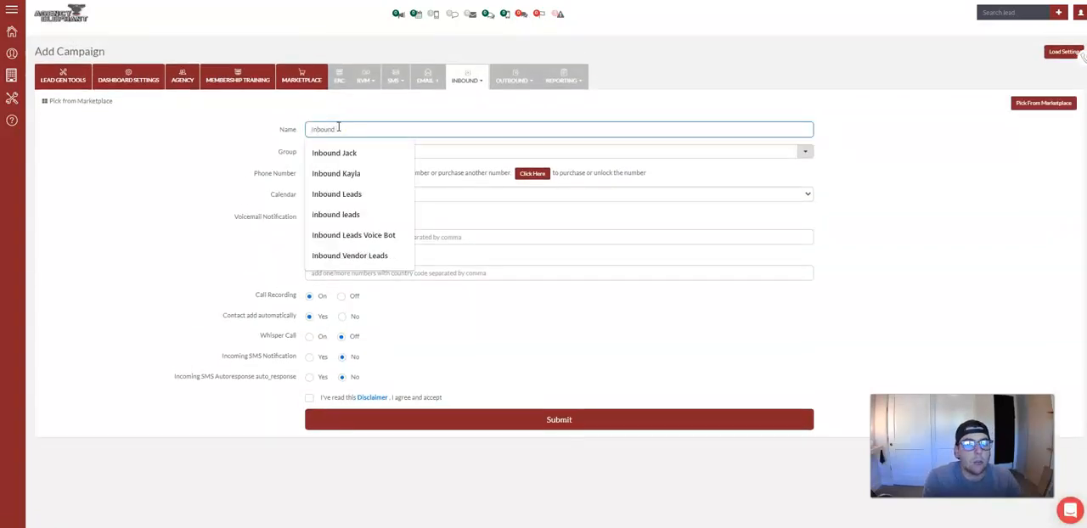
{"action": "type", "text": " Gro"}
{"action": "type", "text": "ducer name"}
Look up the group "inbound producer name" for the campaign and set Incoming SMS Notification to Yes.
{"action": "key", "text": "Tab"}
{"action": "type", "text": "inb"}
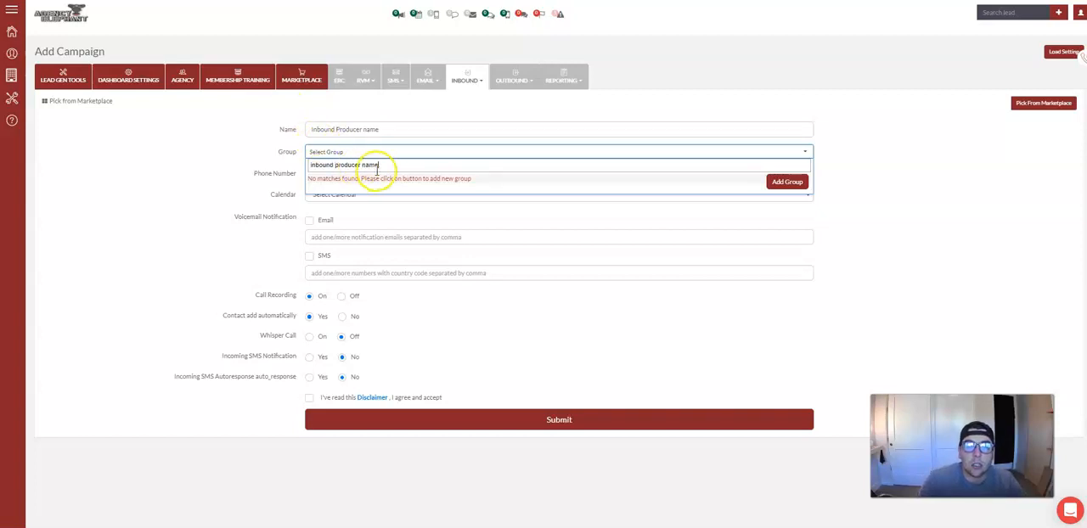
{"action": "left_click", "coordinate": [404, 212]}
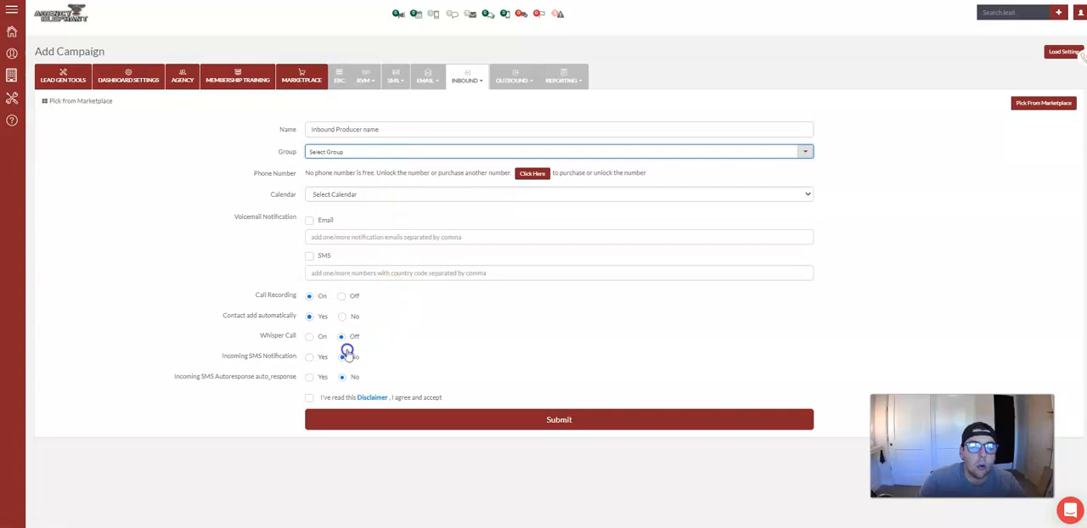
{"action": "left_click", "coordinate": [310, 357]}
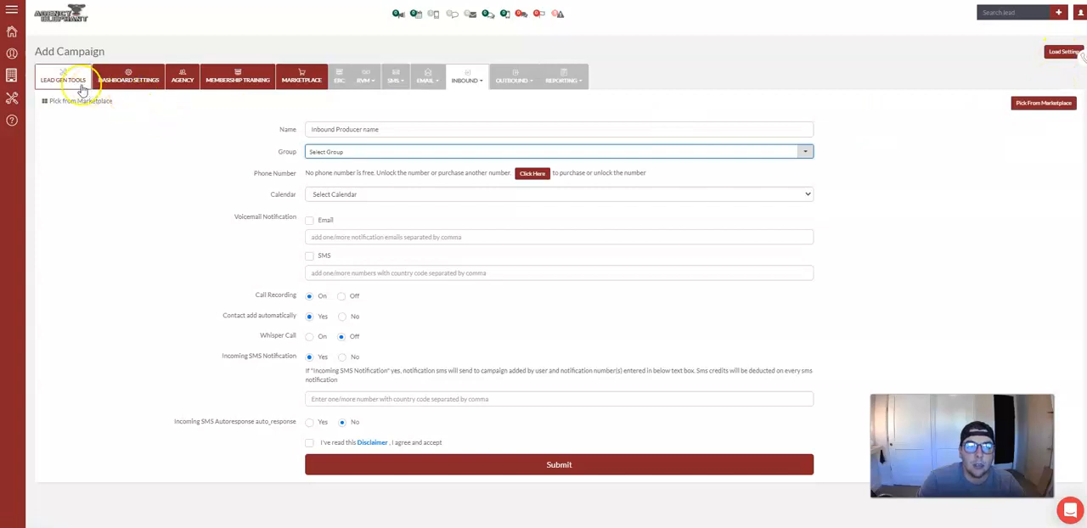
Return to the inbound campaign list and open the Inbound campaign's Default IVR call flow for customization.
{"action": "left_click", "coordinate": [477, 85]}
{"action": "left_click", "coordinate": [473, 99]}
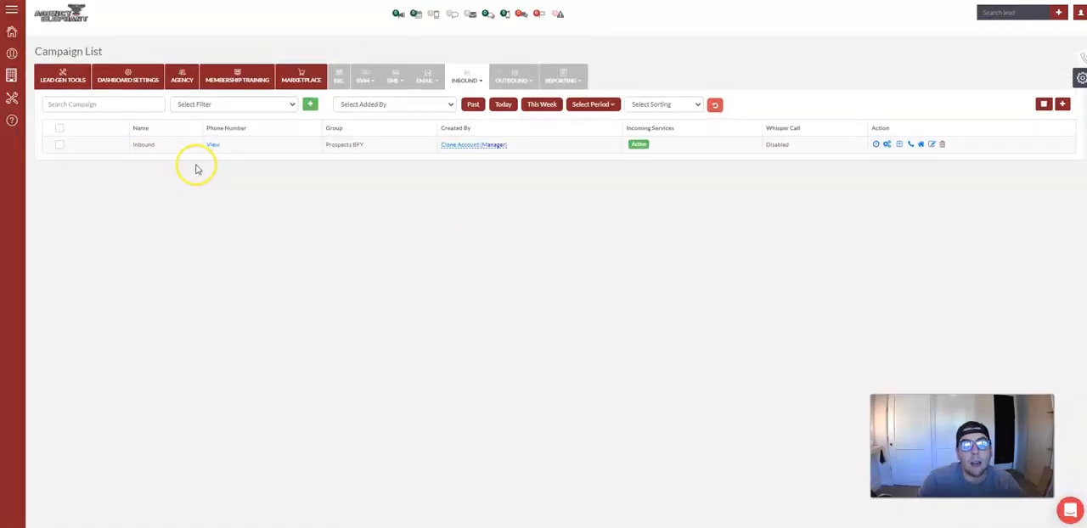
{"action": "left_click", "coordinate": [886, 145]}
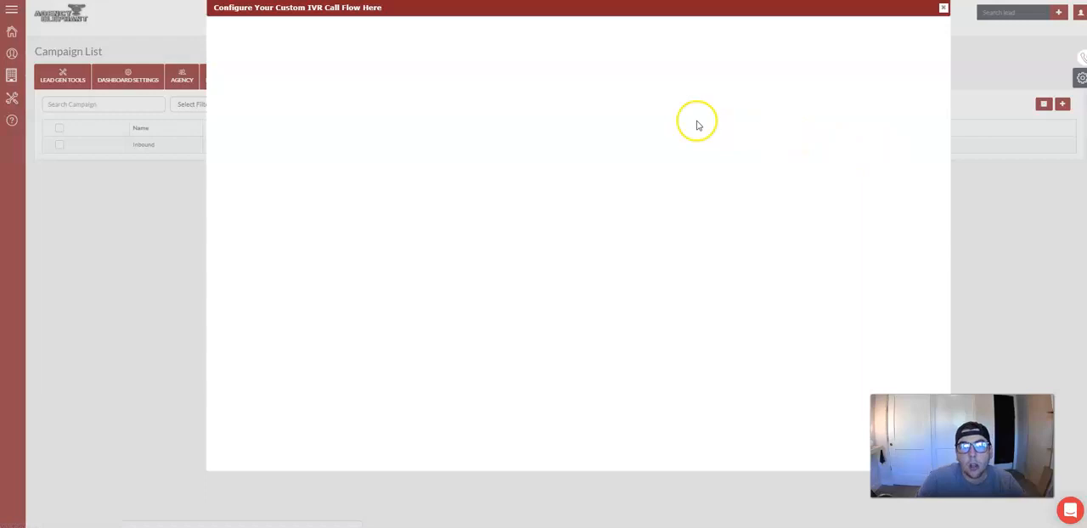
{"action": "left_click", "coordinate": [944, 8]}
{"action": "left_click", "coordinate": [887, 144]}
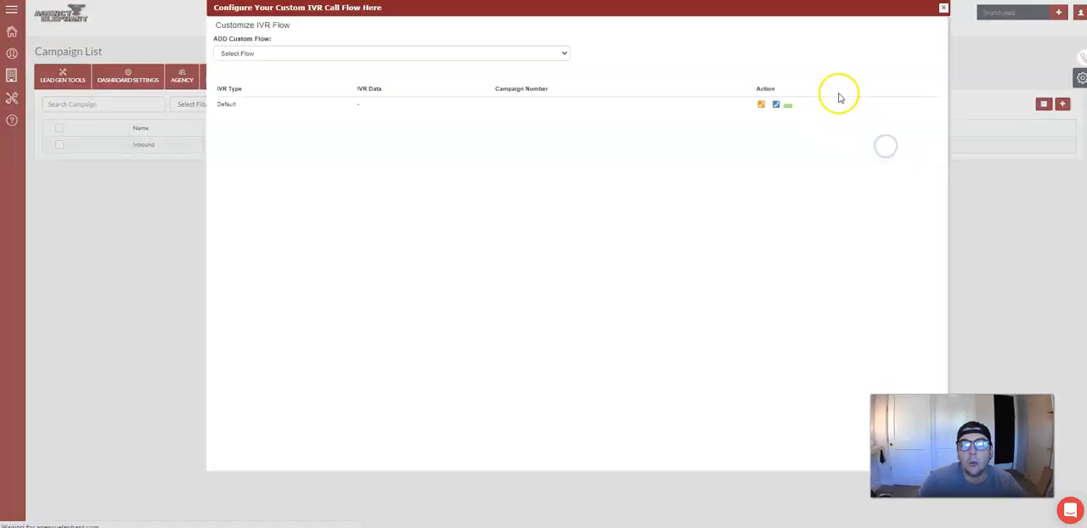
{"action": "left_click", "coordinate": [762, 104]}
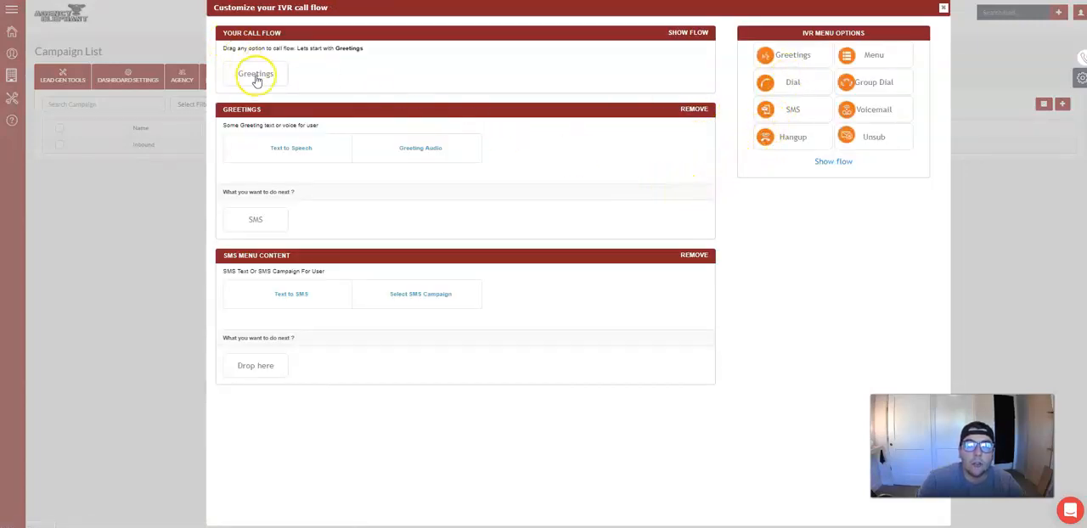
Add a Dial action as the next action after the SMS menu content in the call flow.
{"action": "left_click_drag", "start_coordinate": [791, 80], "coordinate": [272, 73]}
{"action": "left_click", "coordinate": [654, 36]}
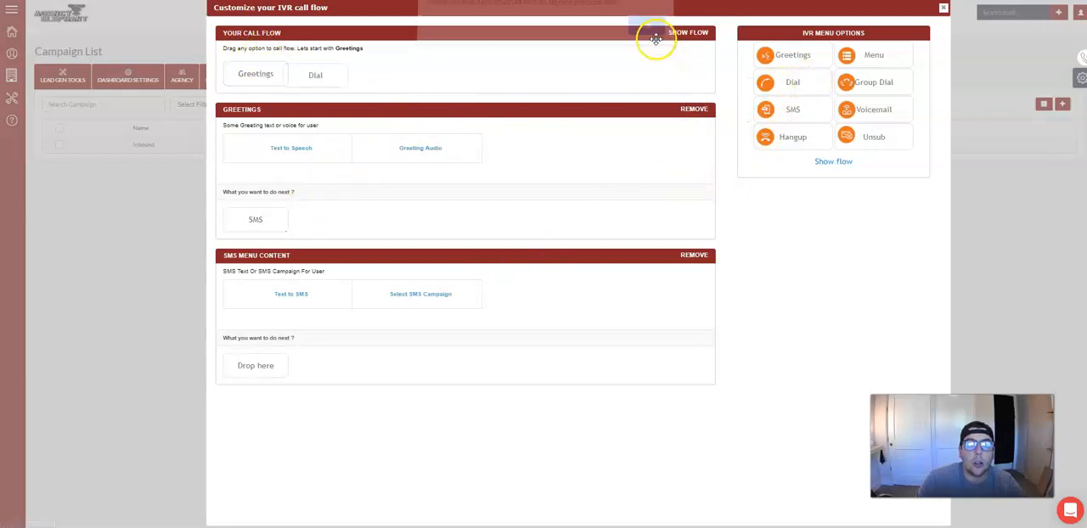
{"action": "left_click_drag", "start_coordinate": [790, 81], "coordinate": [279, 371]}
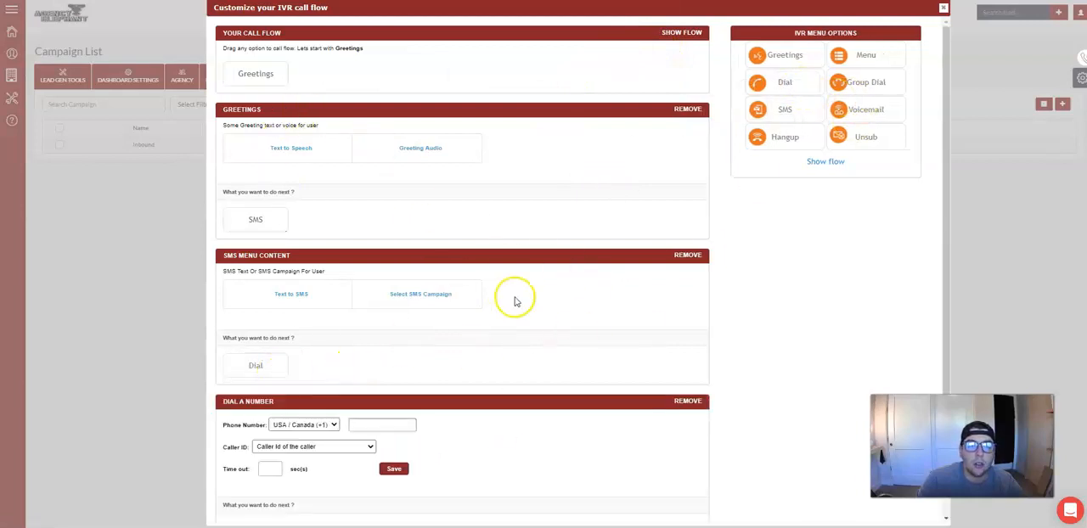
Enter a 30-second timeout for the Dial action and close the call flow editor without saving the entry.
{"action": "scroll", "coordinate": [459, 340], "scroll_direction": "down", "scroll_amount": 1}
{"action": "left_click", "coordinate": [412, 391]}
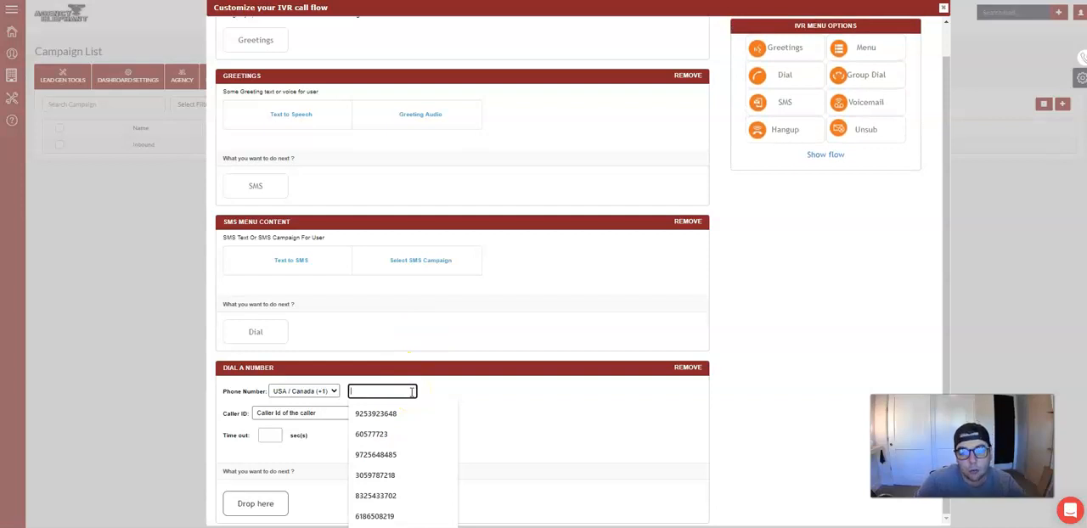
{"action": "left_click", "coordinate": [270, 435]}
{"action": "left_click", "coordinate": [268, 499]}
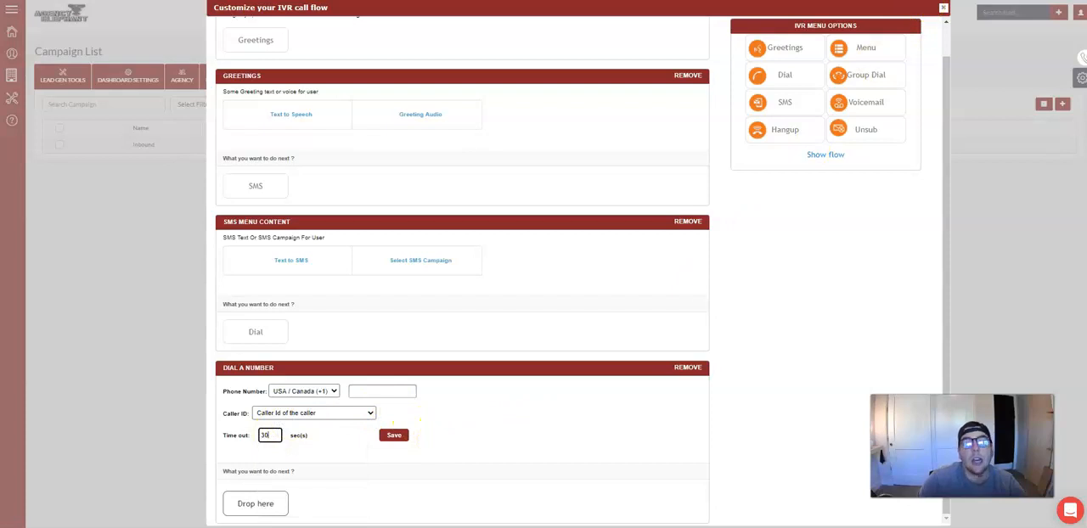
{"action": "left_click", "coordinate": [942, 8]}
{"action": "left_click", "coordinate": [942, 7]}
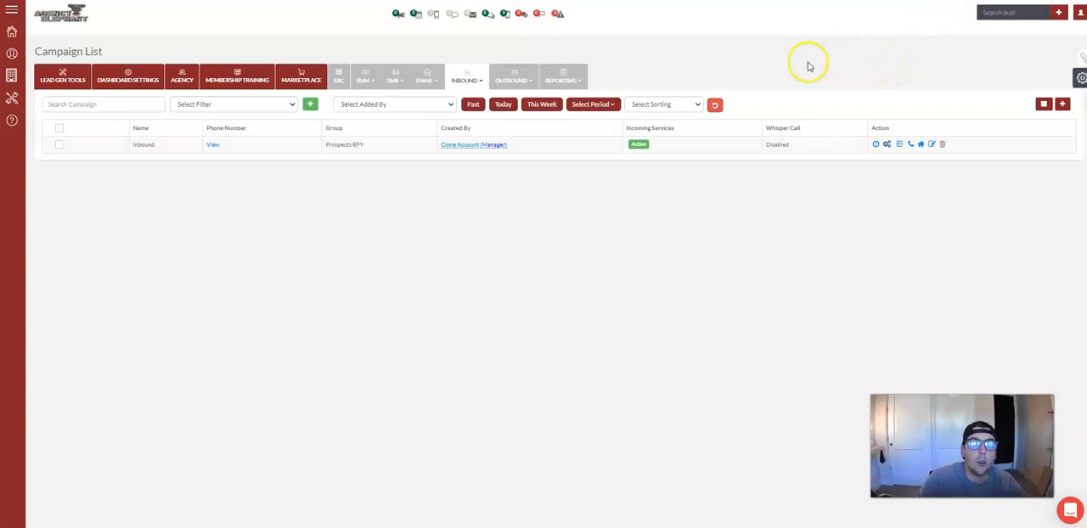
Open the SMS drips list and review campaigns such as Claim Follow Up Clone, LO Referral Prospecting Clone and Missing Documents Clone.
{"action": "left_click", "coordinate": [398, 82]}
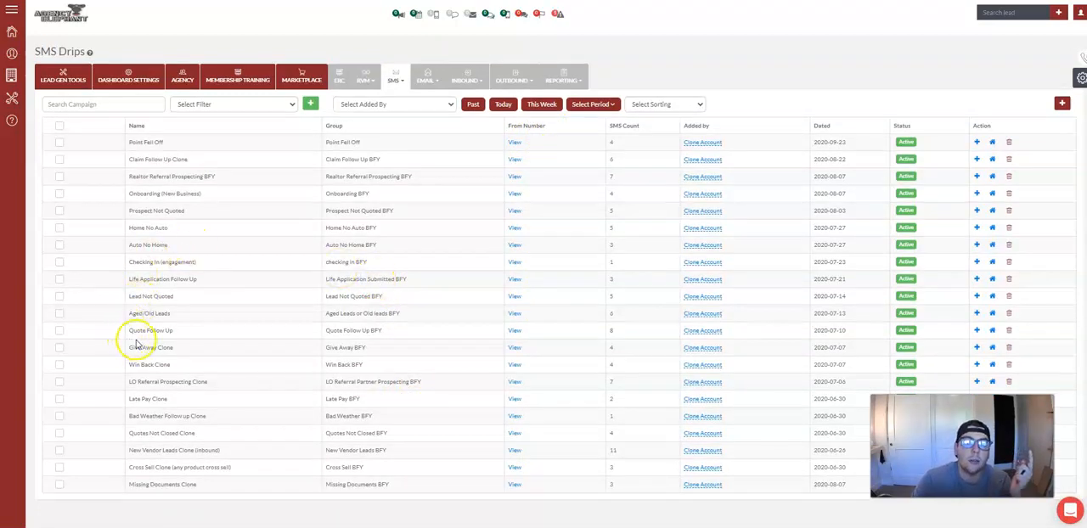
{"action": "left_click_drag", "start_coordinate": [128, 197], "coordinate": [231, 194]}
{"action": "left_click_drag", "start_coordinate": [129, 160], "coordinate": [230, 165]}
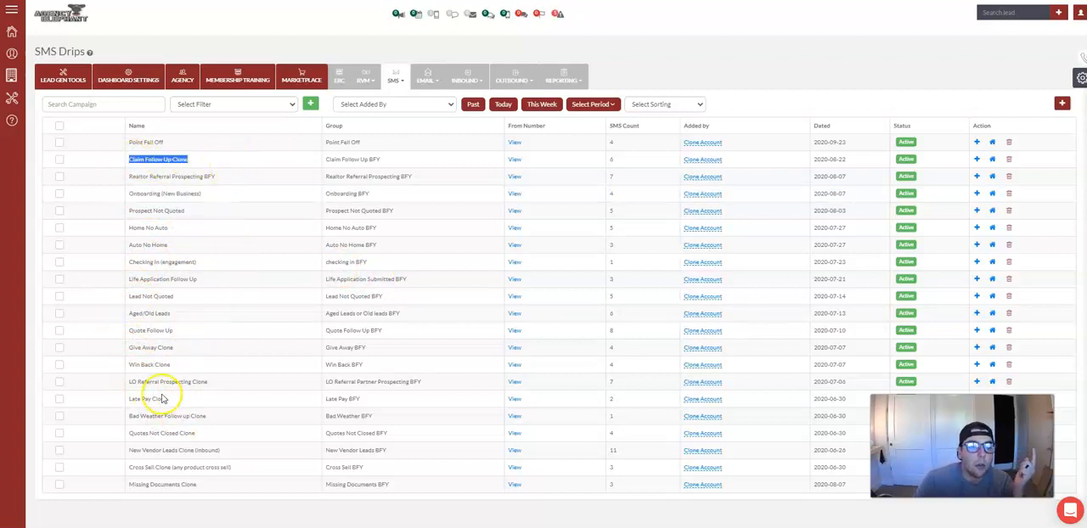
{"action": "left_click_drag", "start_coordinate": [138, 382], "coordinate": [208, 383]}
{"action": "left_click_drag", "start_coordinate": [130, 484], "coordinate": [223, 489]}
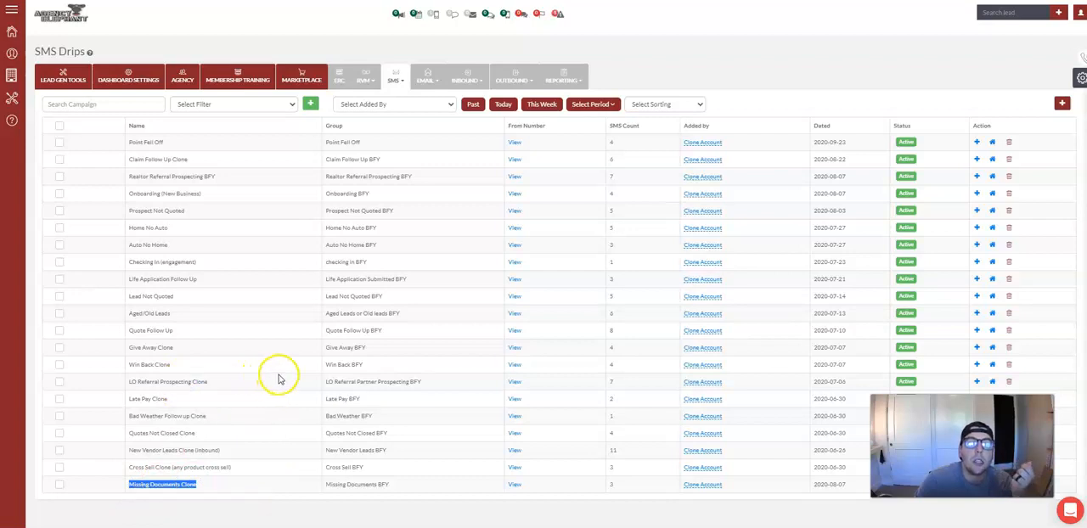
{"action": "left_click", "coordinate": [947, 96]}
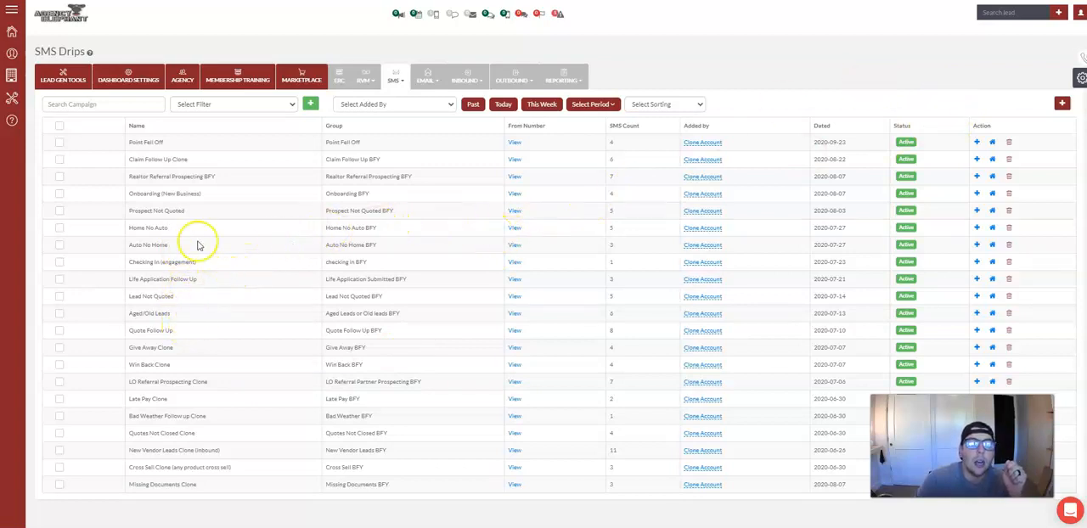
Start a new SMS drip campaign and name it "auto no home producer name".
{"action": "left_click", "coordinate": [1062, 104]}
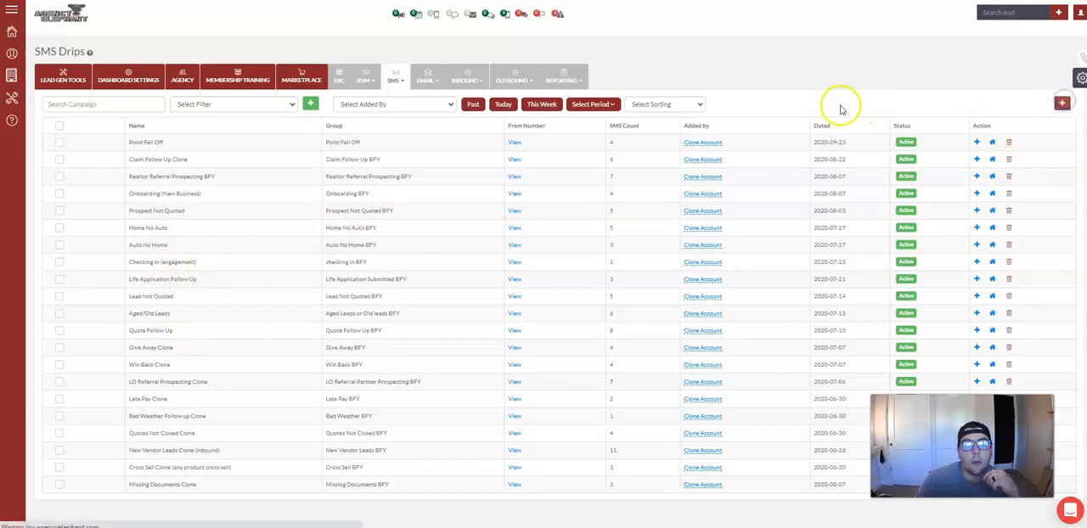
{"action": "left_click", "coordinate": [503, 110]}
{"action": "type", "text": "auto Q"}
{"action": "key", "text": "BackSpace"}
{"action": "key", "text": "BackSpace"}
{"action": "key", "text": "BackSpace"}
{"action": "key", "text": "BackSpace"}
{"action": "type", "text": "to no home producer name"}
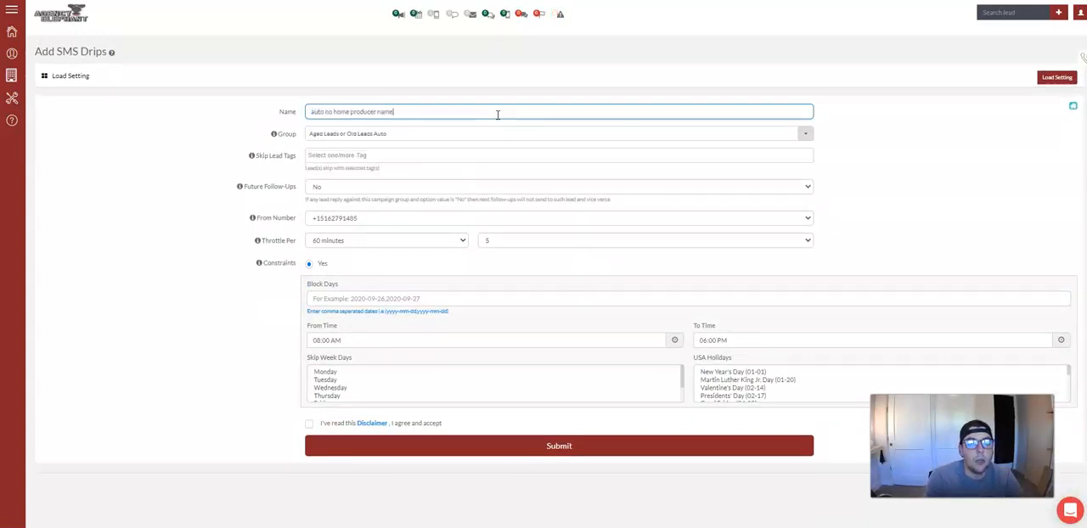
Search the SMS drip's group options for "auto no home producer name" and close the group list.
{"action": "key", "text": "Tab"}
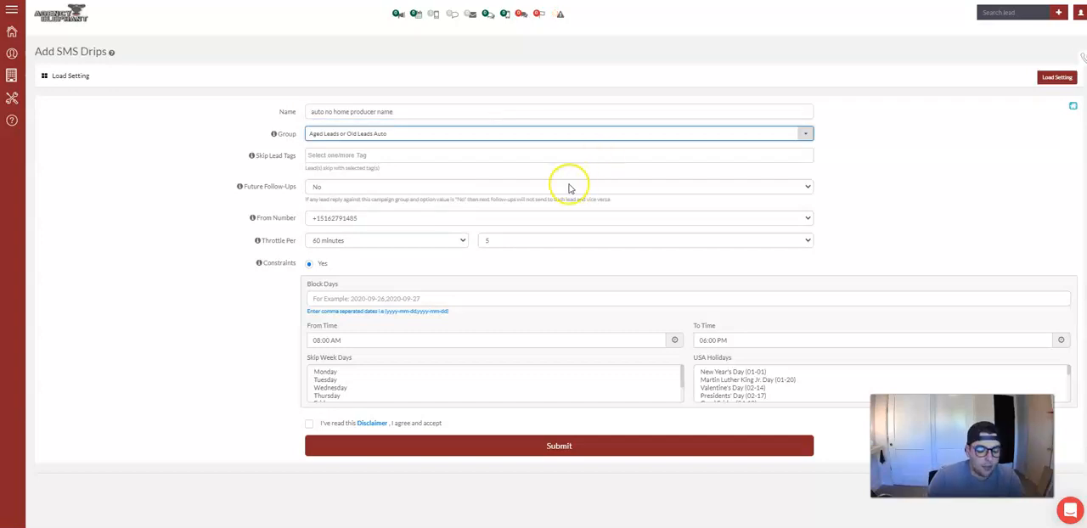
{"action": "type", "text": "auto no home producer name"}
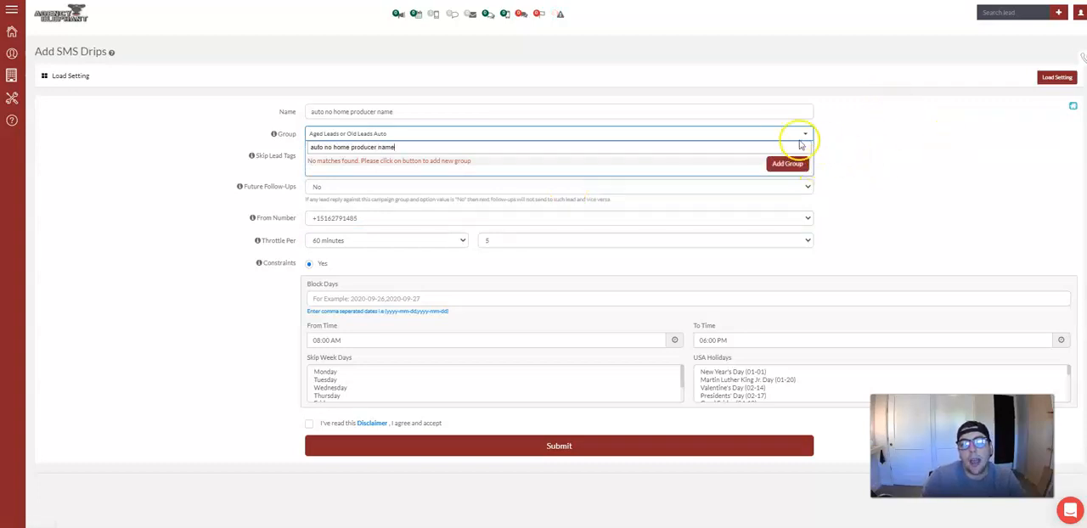
{"action": "left_click", "coordinate": [857, 138]}
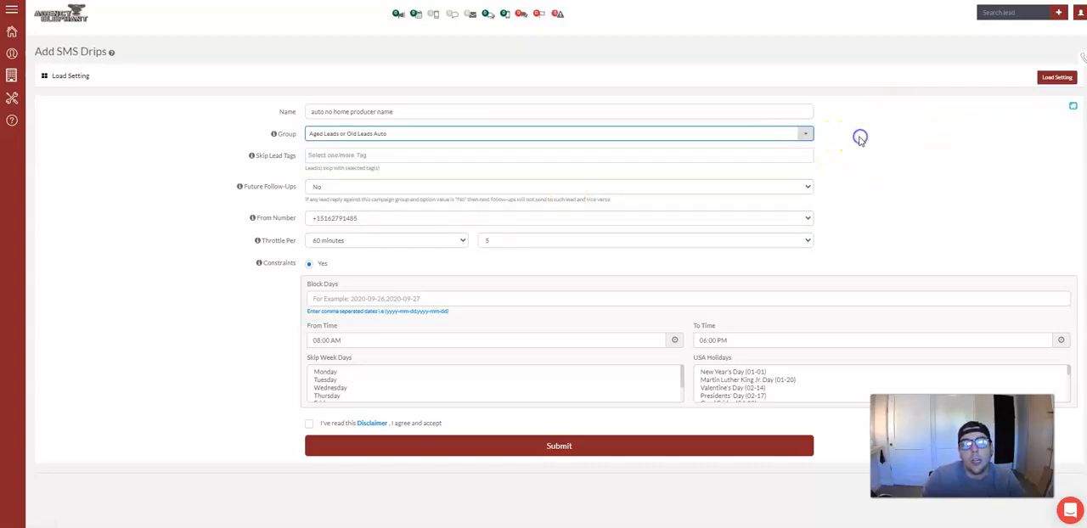
Search the SMS drip's group options for "auto" and close the group list without picking a group.
{"action": "left_click", "coordinate": [394, 142]}
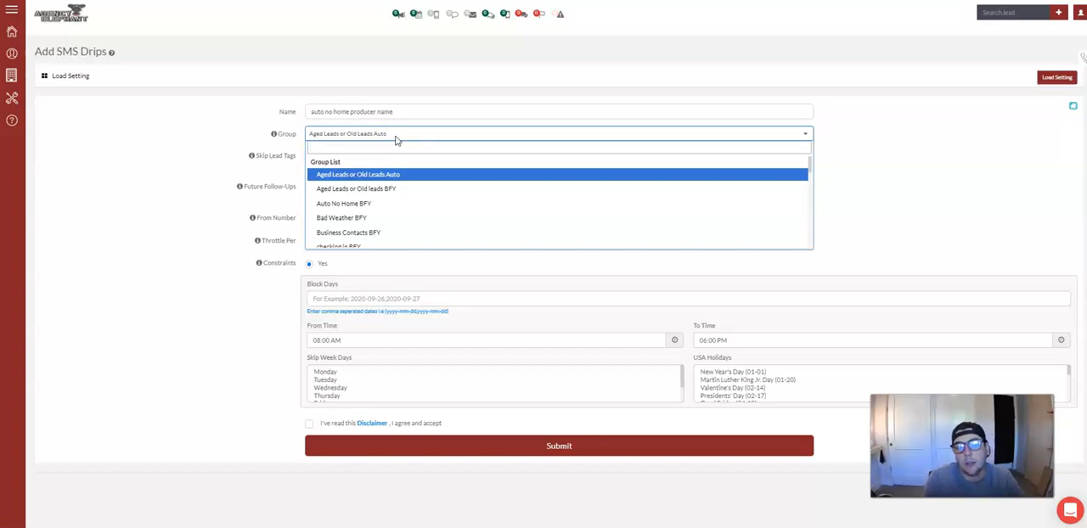
{"action": "type", "text": "auto"}
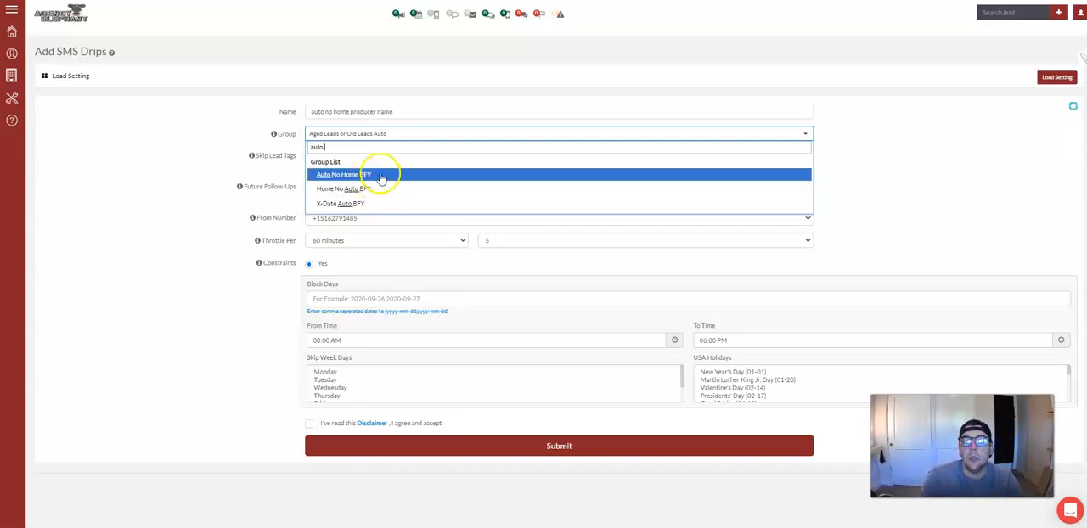
{"action": "left_click", "coordinate": [952, 176]}
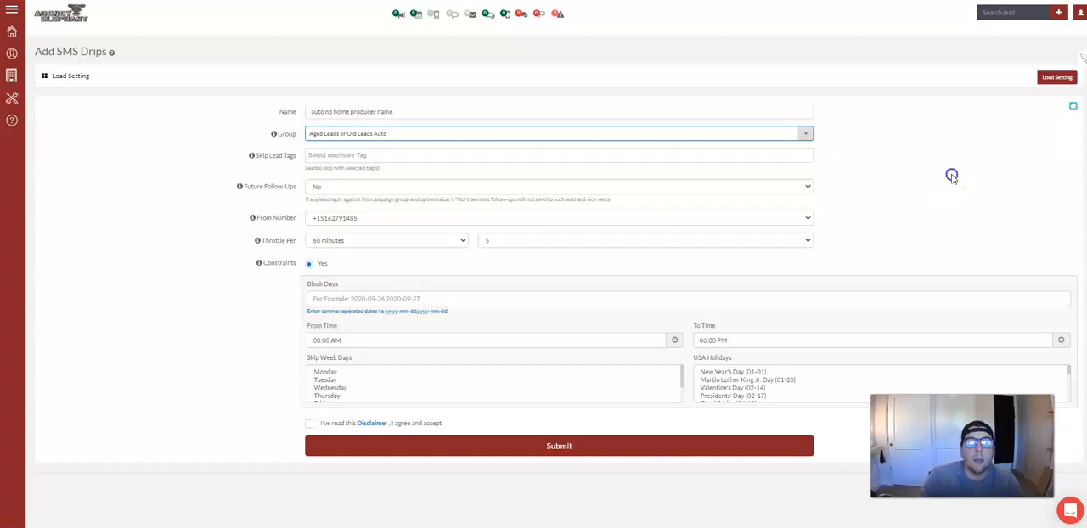
Review the drip's From Number choices, select the first phone number, and look through the skip week days.
{"action": "left_click", "coordinate": [445, 220]}
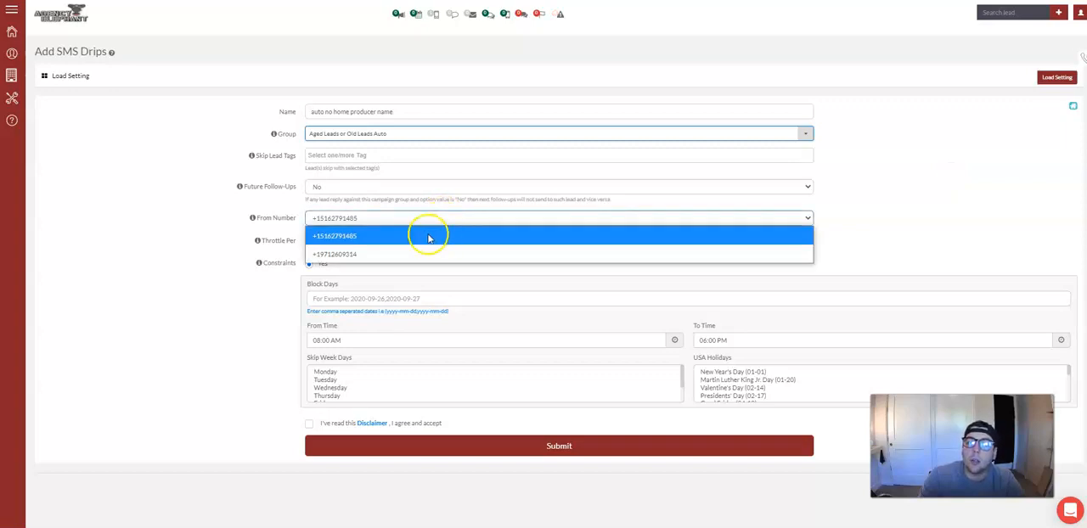
{"action": "left_click", "coordinate": [351, 238]}
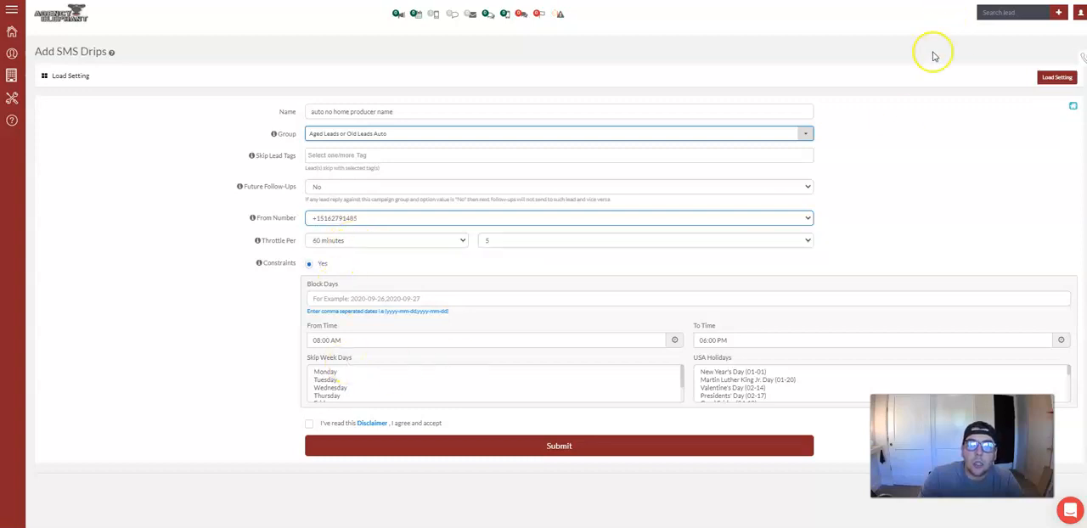
{"action": "scroll", "coordinate": [366, 381], "scroll_direction": "down", "scroll_amount": 2}
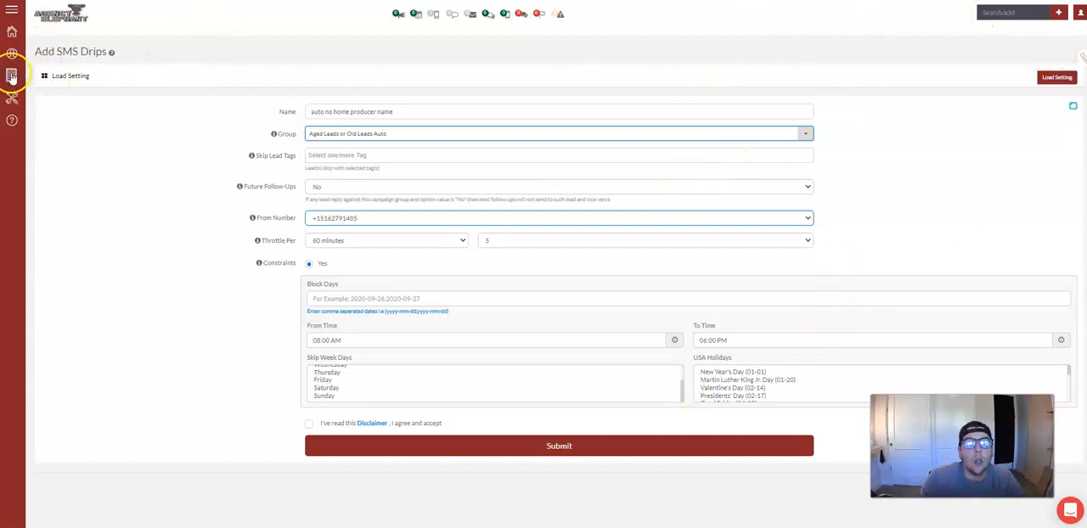
Leave the new drip form, return to the SMS drips list, and open the Point Fell Off campaign for editing.
{"action": "mouse_move", "coordinate": [12, 77]}
{"action": "left_click", "coordinate": [68, 97]}
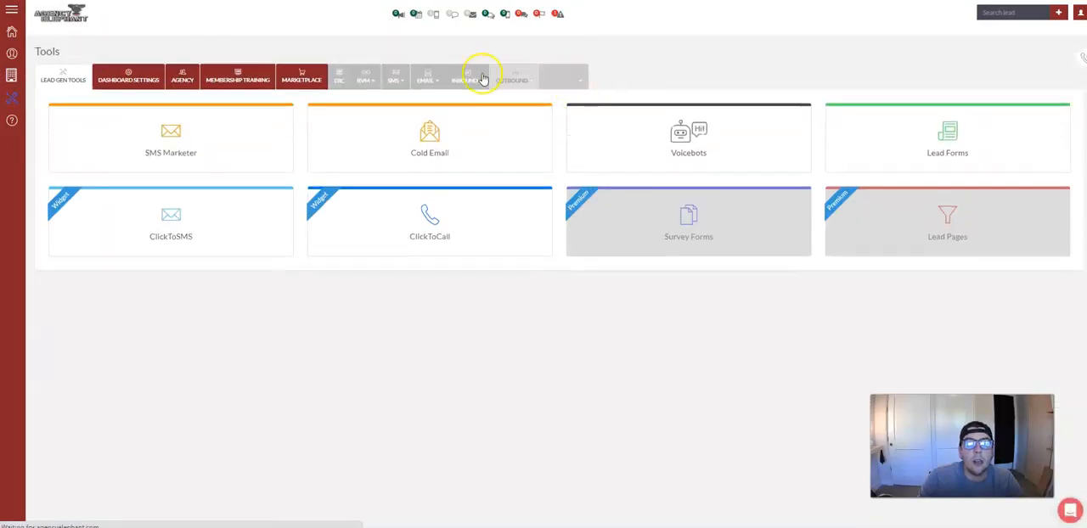
{"action": "left_click", "coordinate": [394, 78]}
{"action": "left_click", "coordinate": [401, 113]}
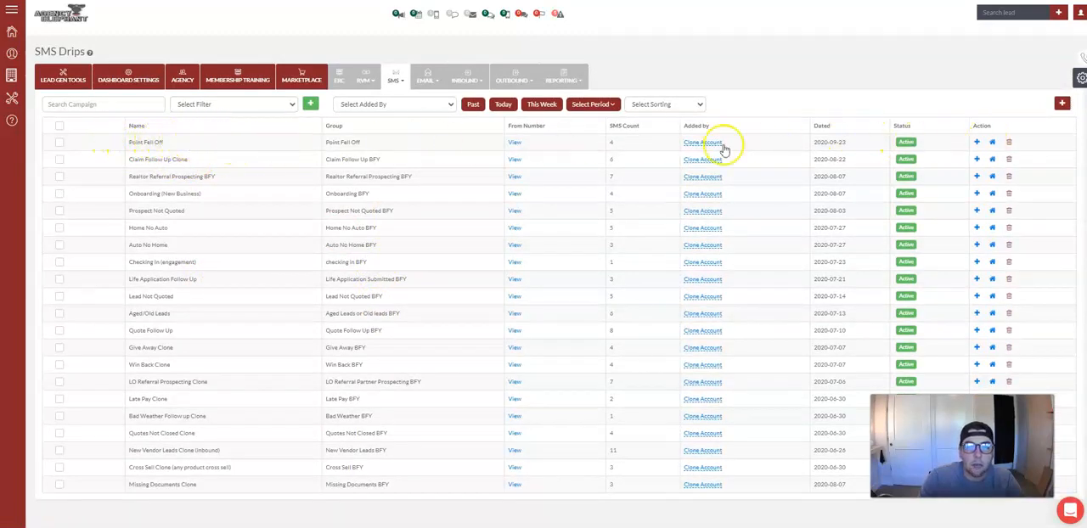
{"action": "left_click", "coordinate": [977, 143]}
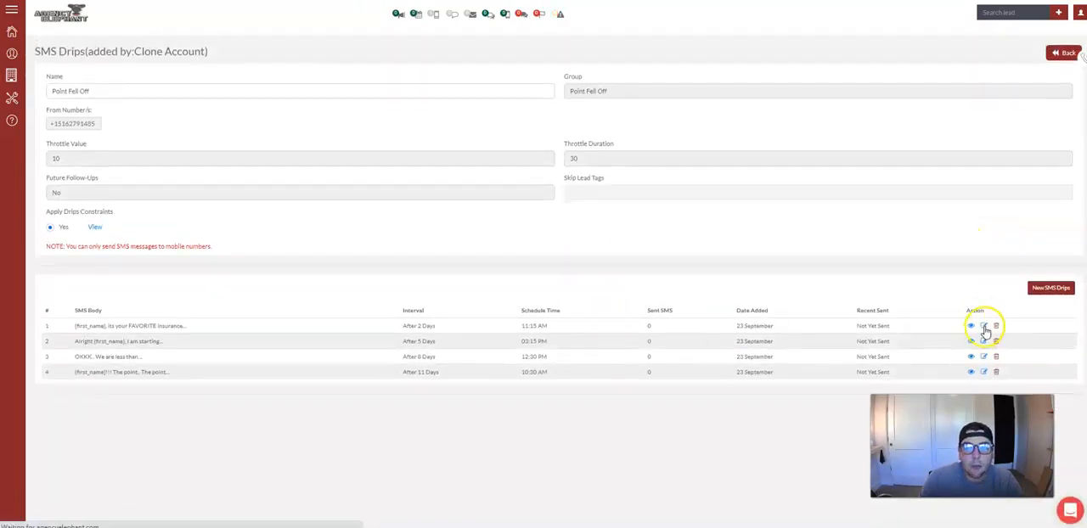
Open the campaign's first SMS for editing, highlight the "your name" placeholder in its body, and close it without changes.
{"action": "left_click", "coordinate": [983, 326]}
{"action": "double_click", "coordinate": [372, 239]}
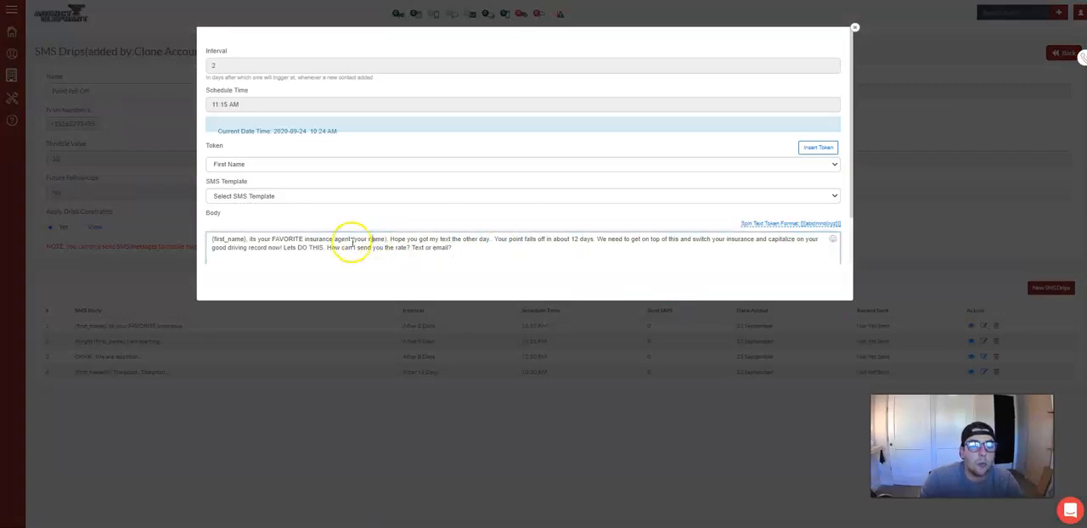
{"action": "left_click_drag", "start_coordinate": [358, 240], "coordinate": [390, 240]}
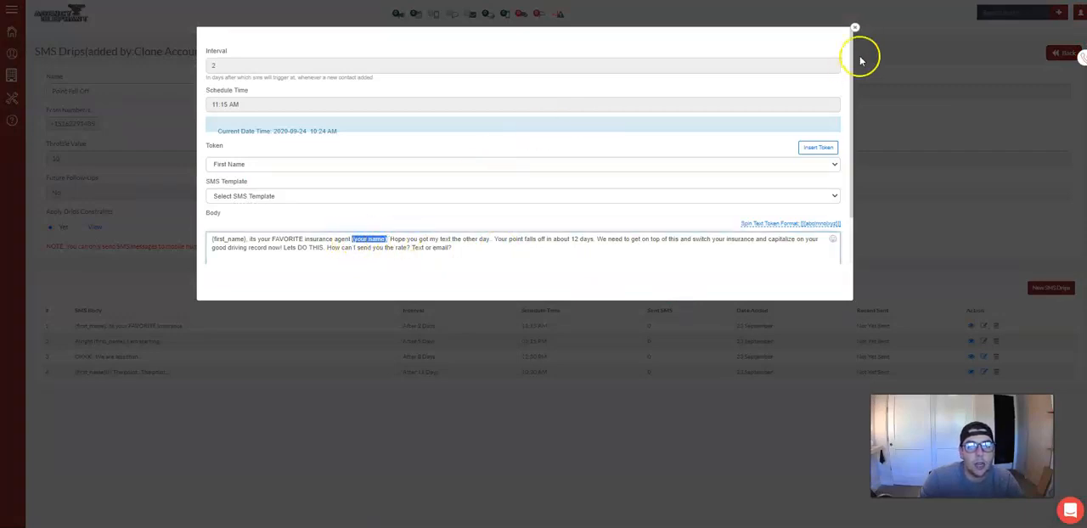
{"action": "left_click", "coordinate": [857, 27]}
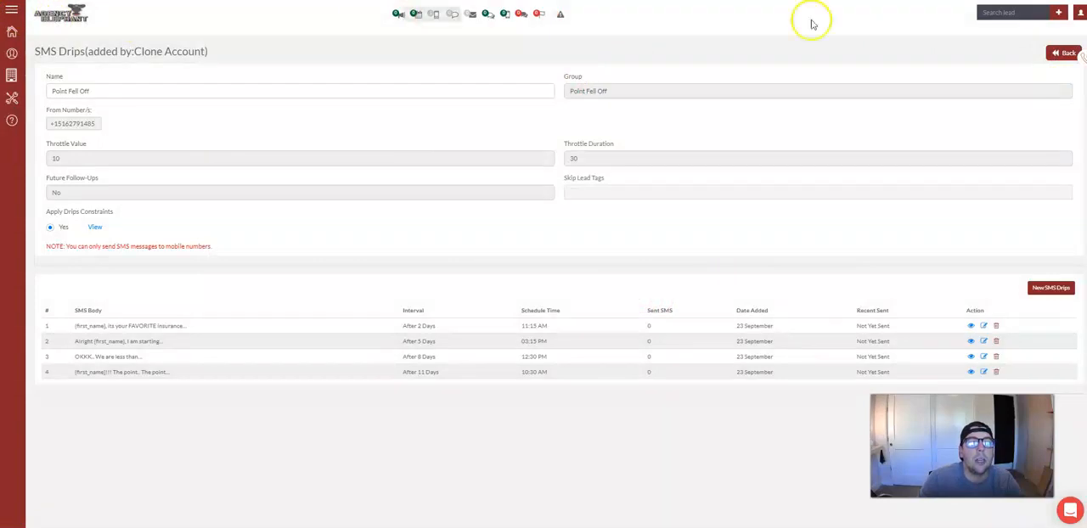
Return to the dashboard from the Point Fell Off campaign.
{"action": "left_click", "coordinate": [11, 34]}
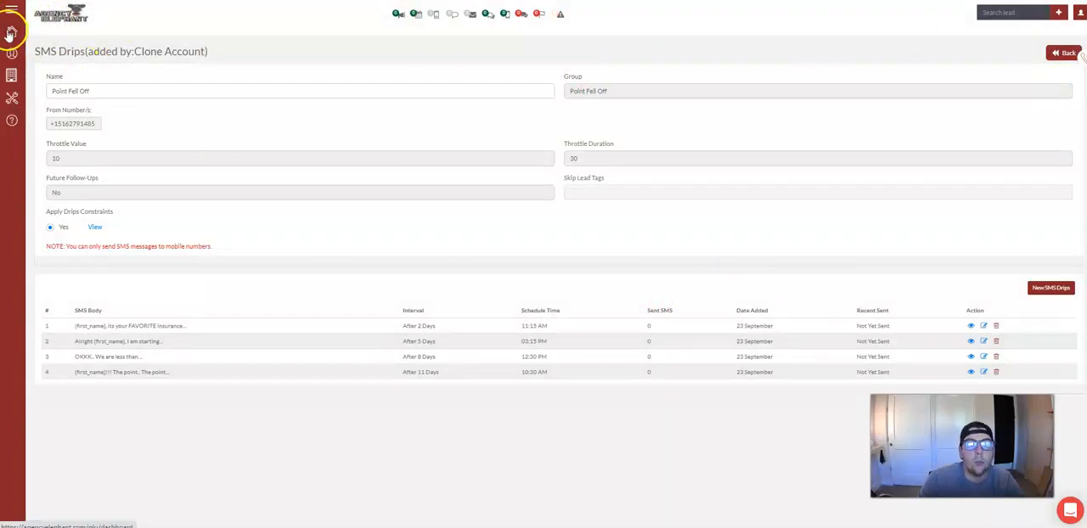